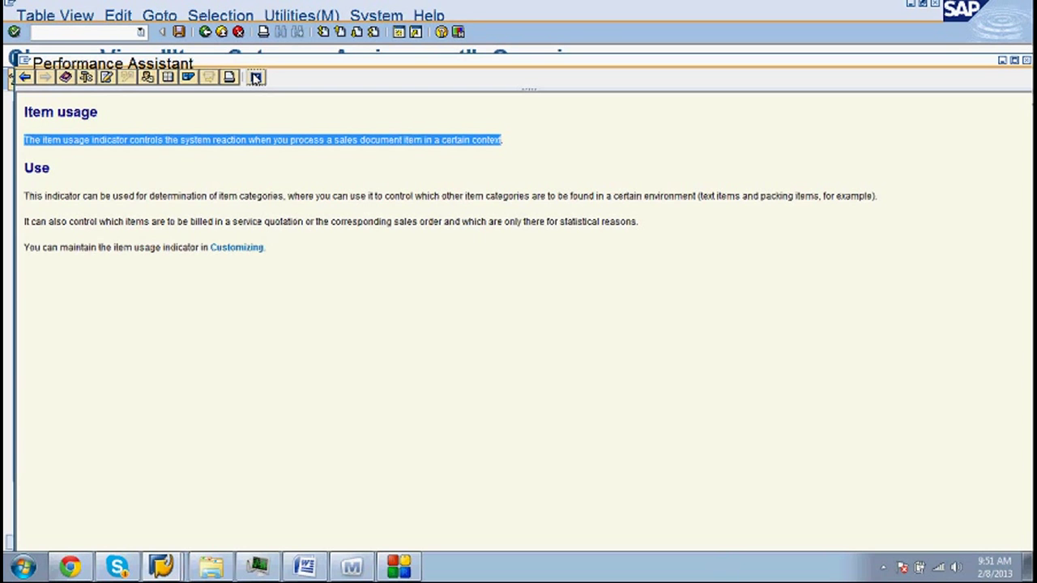
- Close the item usage help and move up toward earlier NORM assignment rows
click(256, 77)
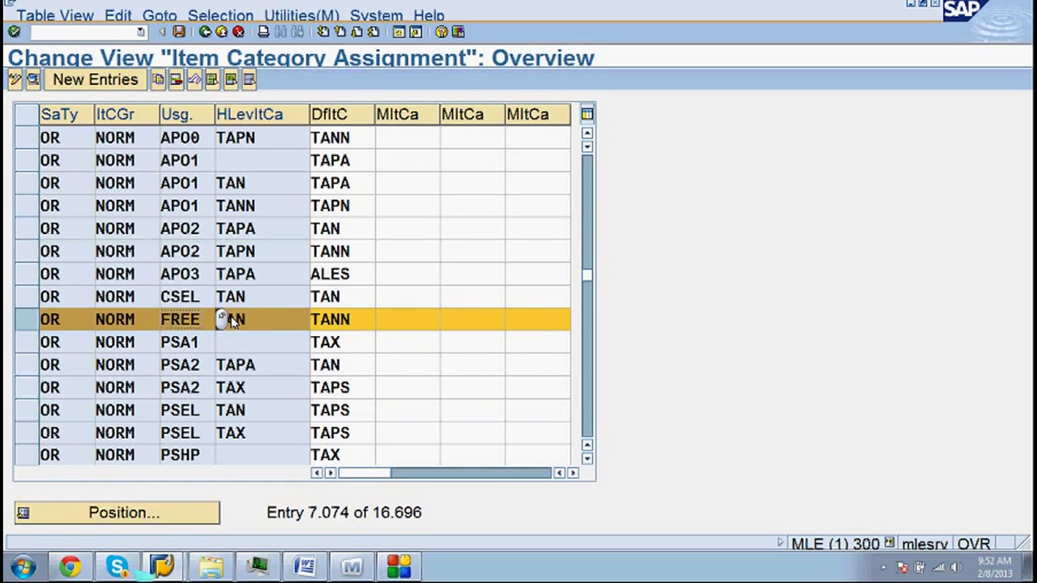
click(589, 138)
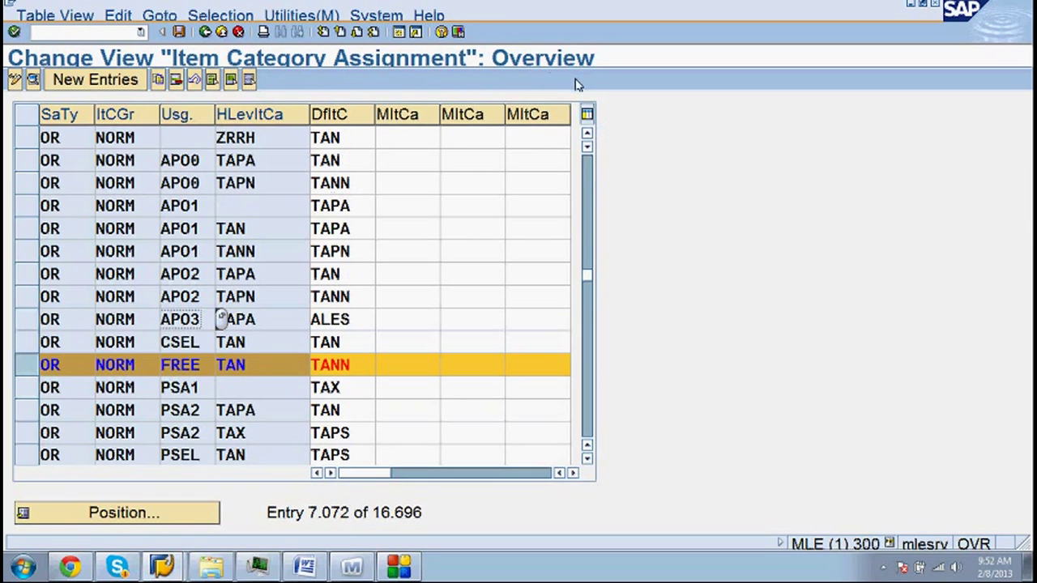
click(589, 138)
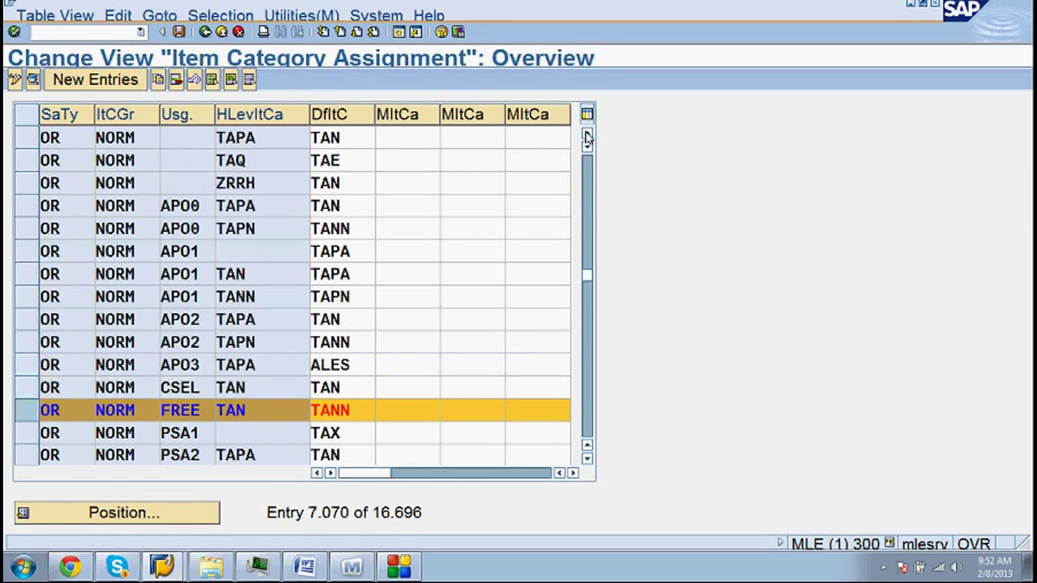
click(588, 138)
click(587, 137)
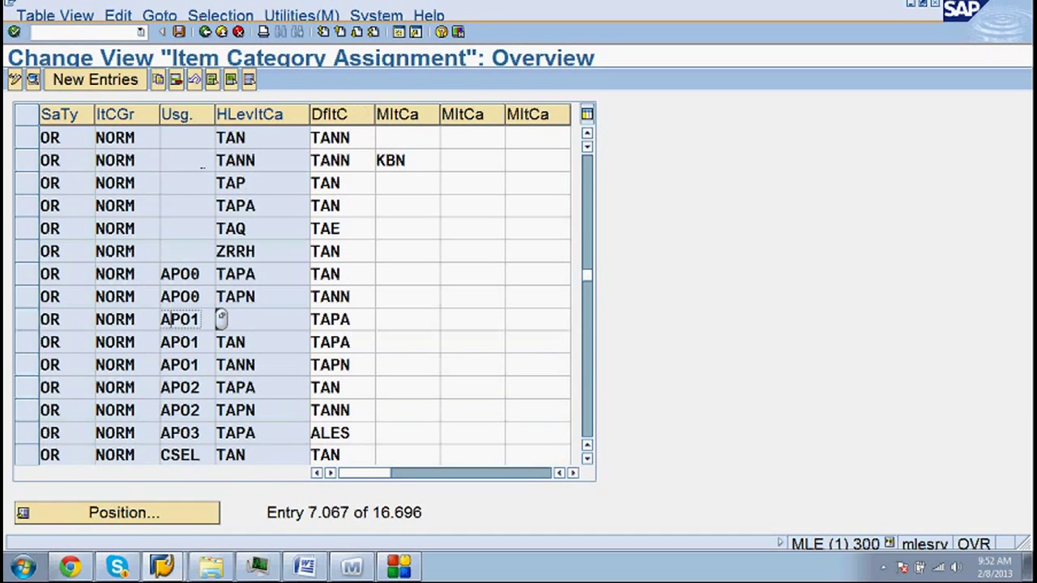
- Bring up the first NORM rows without usage and select the TAM higher-level category cell
click(587, 137)
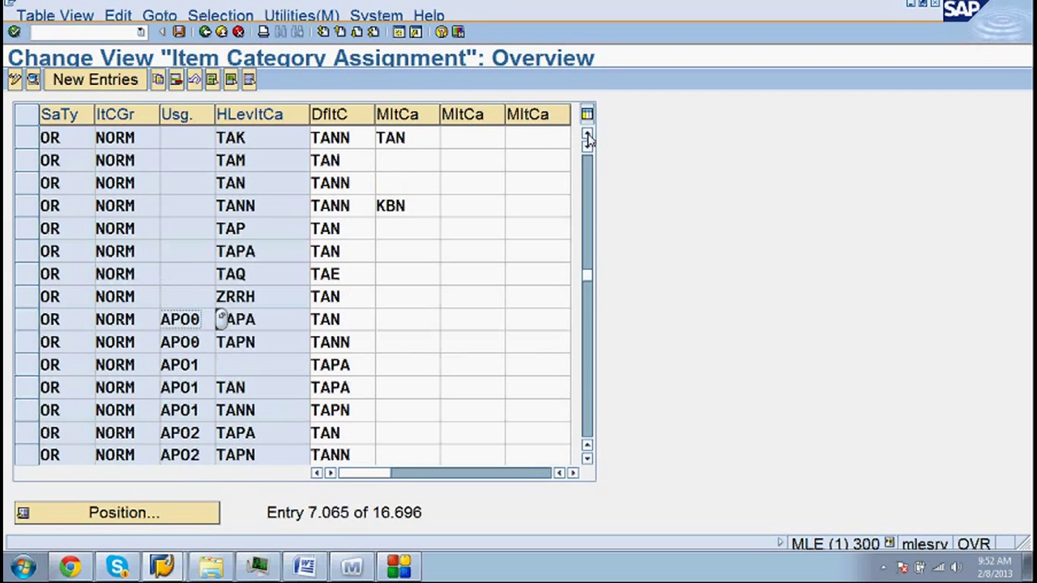
double_click(587, 138)
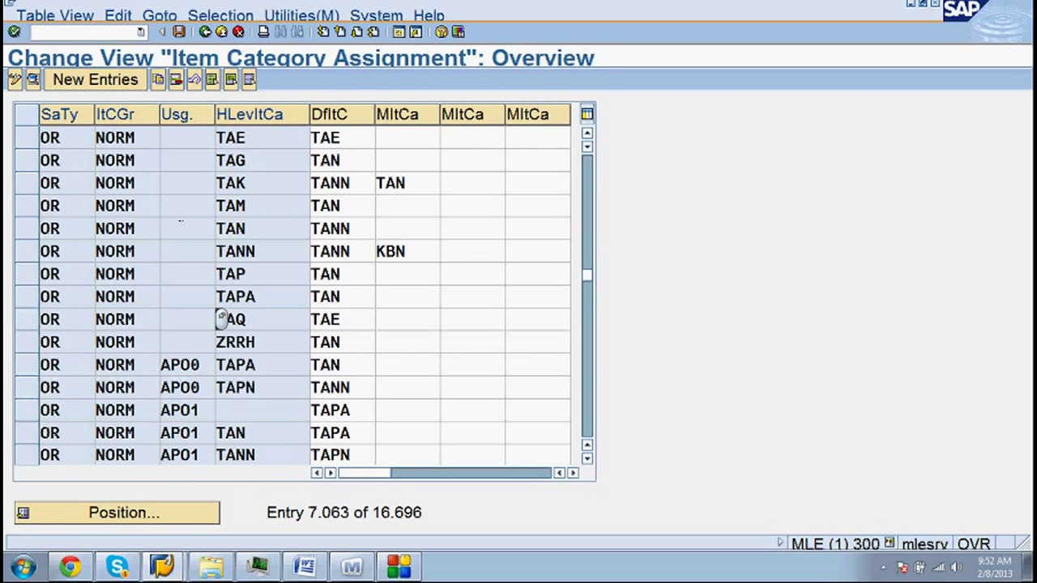
click(245, 206)
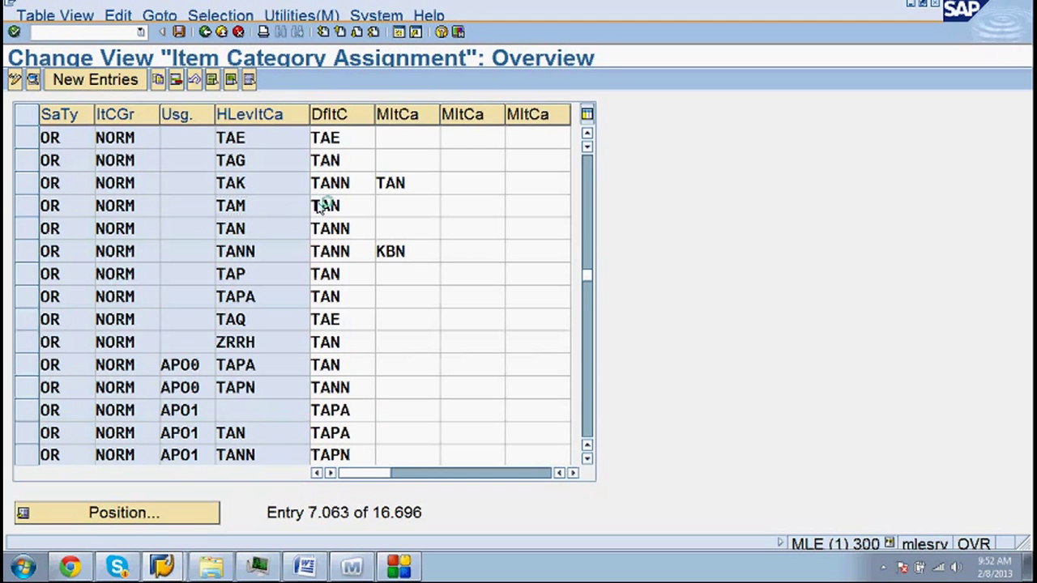
- Page through the higher-level item category values, check TAM Assembly Item, and close without choosing
double_click(333, 207)
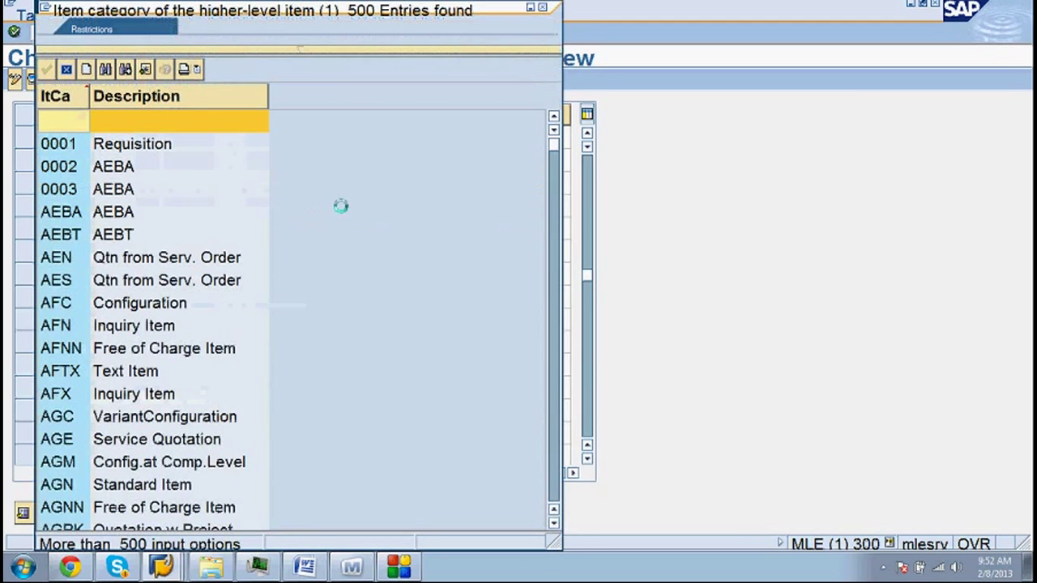
key(Page_Down)
key(Page_Down)
key(Page_Down)
key(Page_Down)
key(Page_Down)
key(Page_Down)
key(Page_Down)
key(Page_Down)
key(Page_Down)
key(Page_Up)
key(Page_Up)
key(Page_Up)
key(Page_Up)
key(Page_Up)
key(Page_Up)
key(Page_Up)
key(Page_Up)
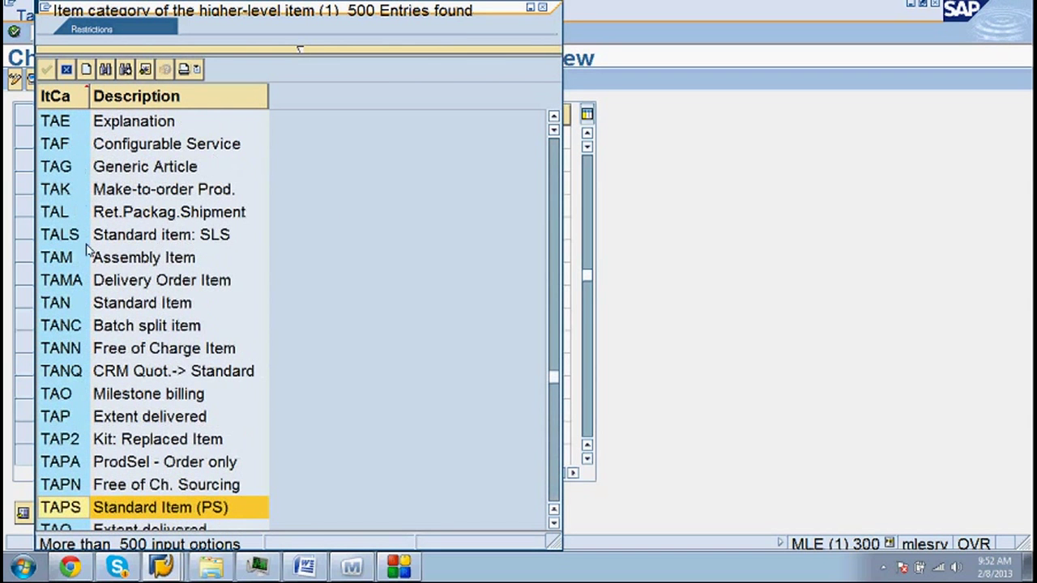
click(94, 258)
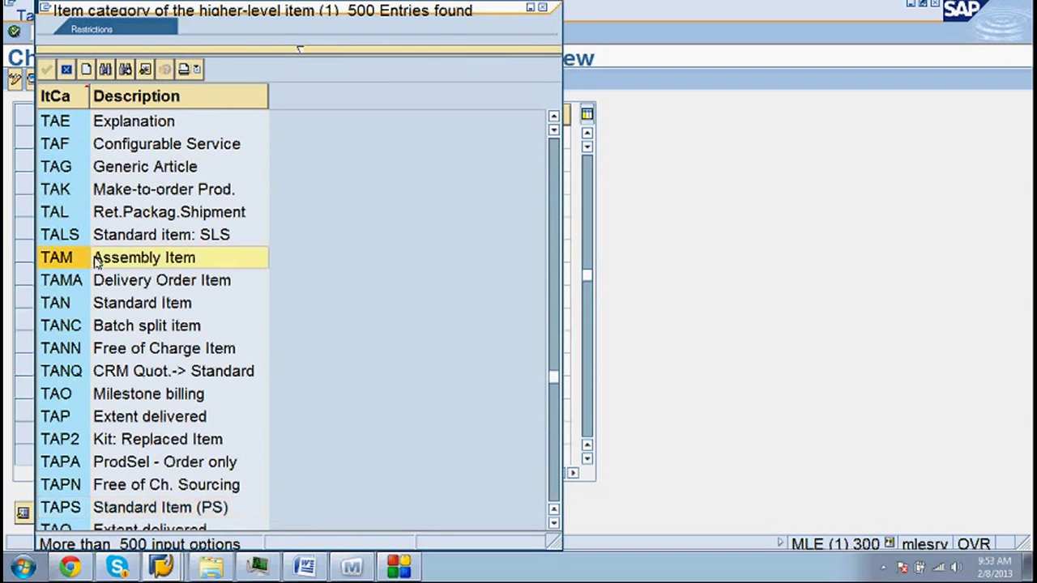
click(545, 9)
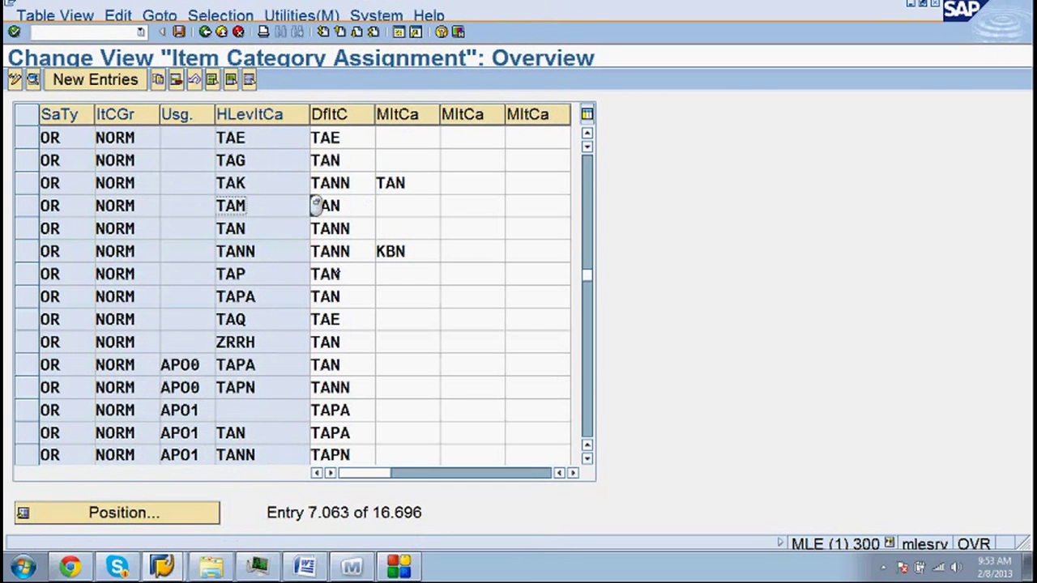
- Scroll to entry 7,049 and select the OR/NORM row defaulting to TAN with TAP, TAQ, TANN
scroll(316, 205, up, 5)
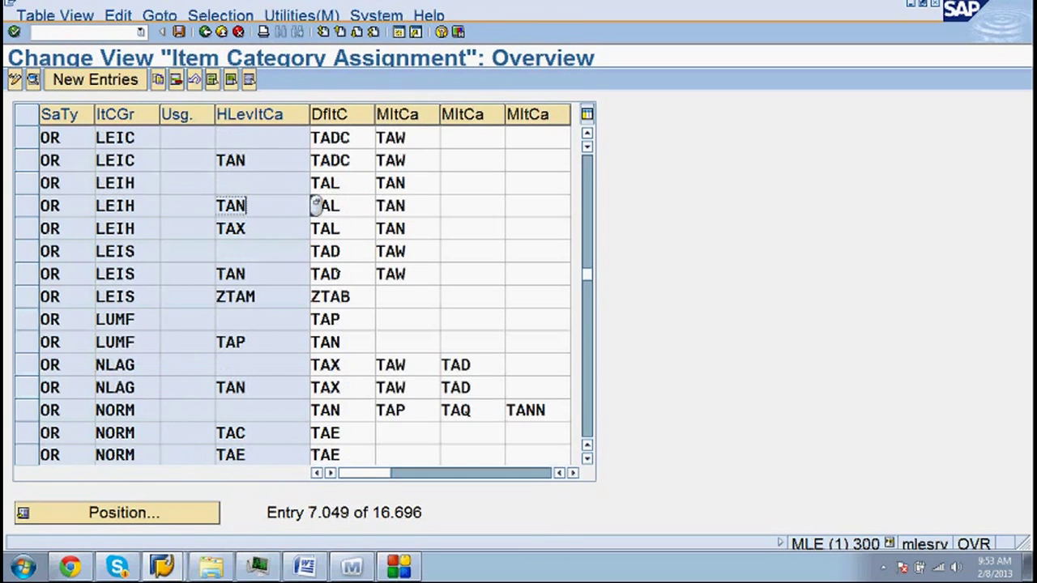
scroll(316, 206, up, 3)
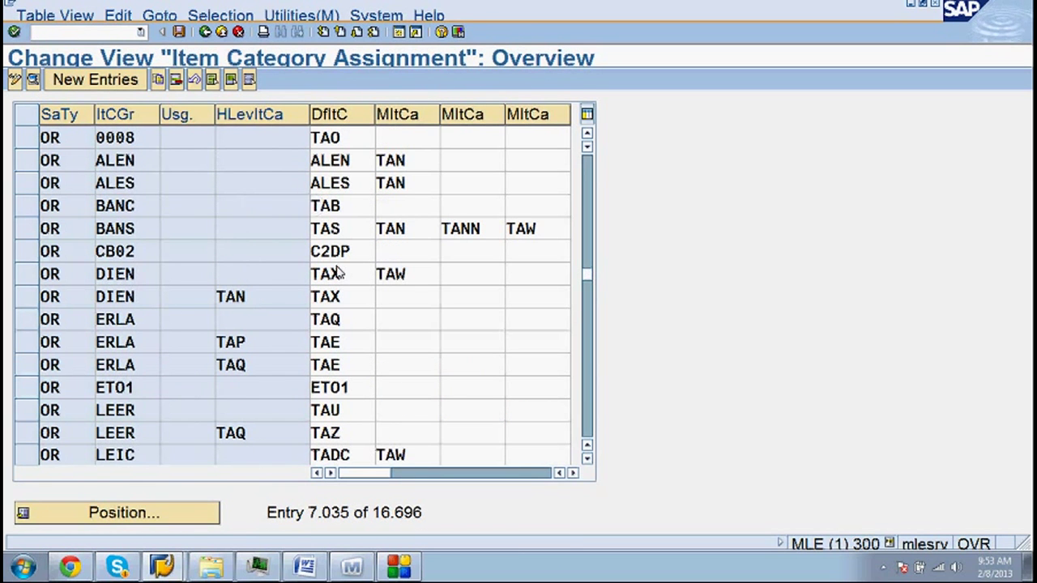
scroll(316, 206, up, 3)
scroll(316, 206, up, 3)
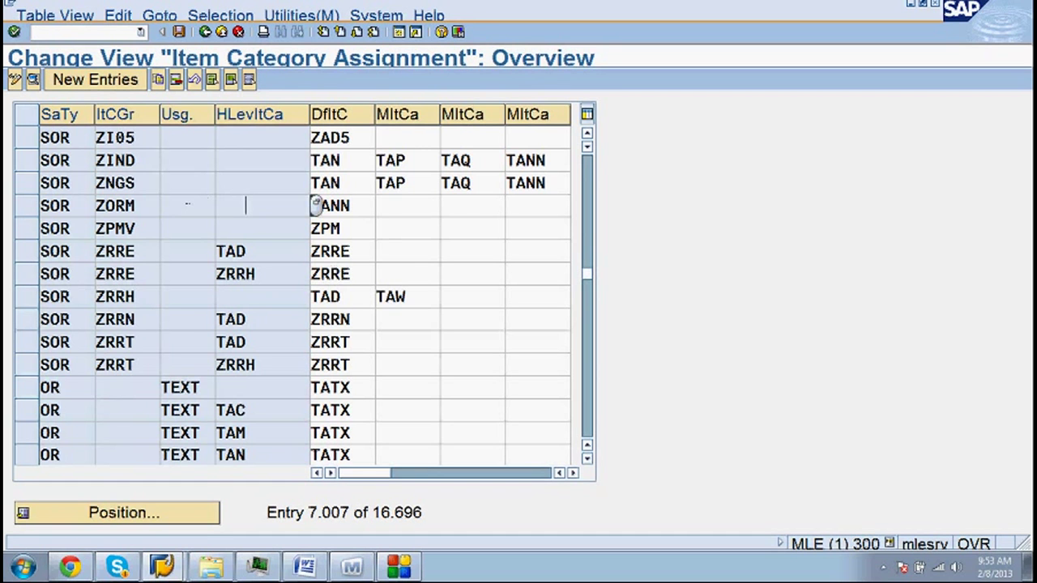
scroll(190, 204, up, 5)
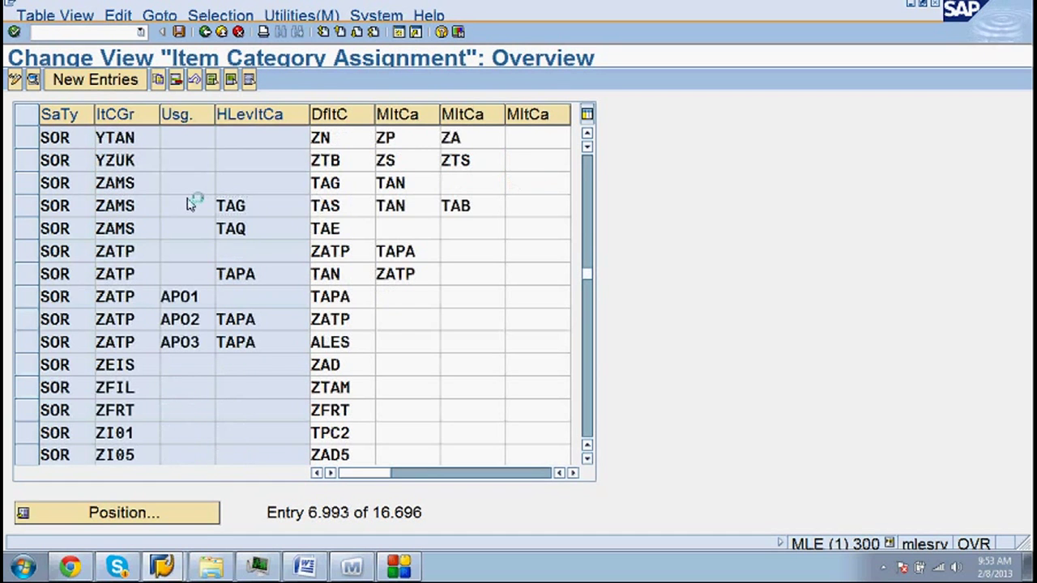
scroll(190, 204, down, 5)
scroll(316, 204, down, 5)
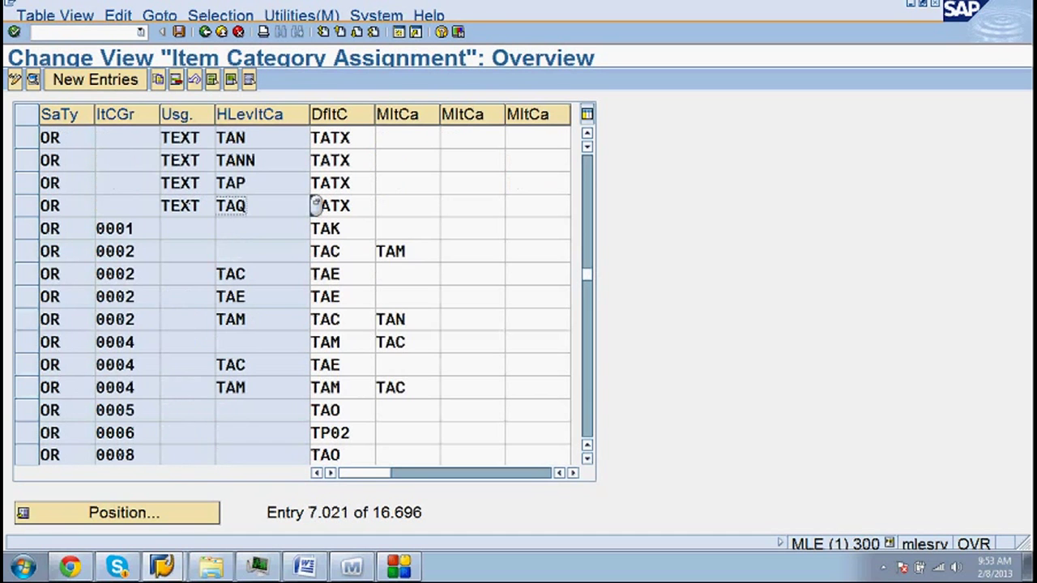
scroll(316, 205, down, 5)
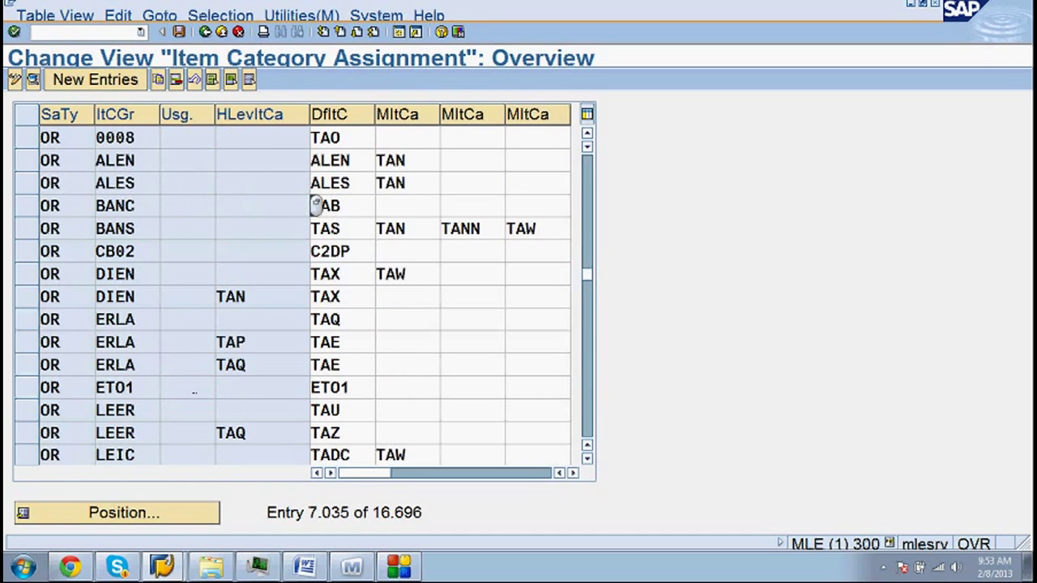
scroll(316, 204, down, 5)
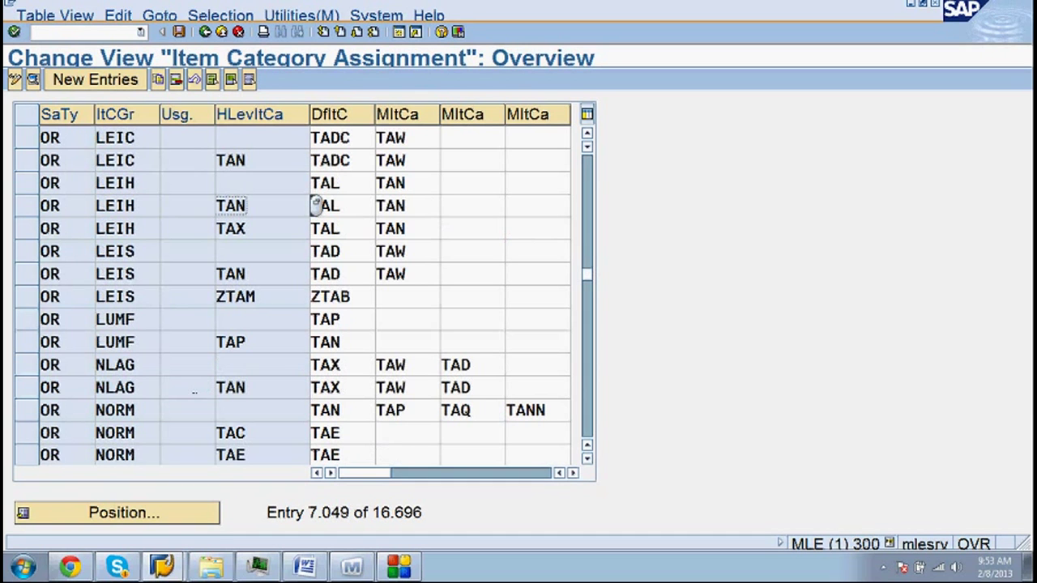
click(33, 410)
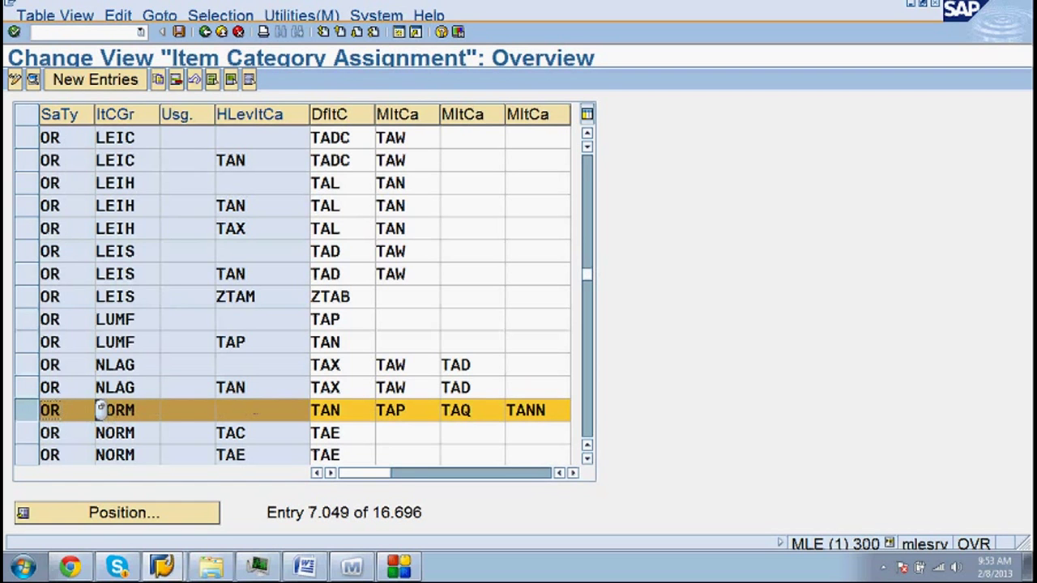
click(317, 410)
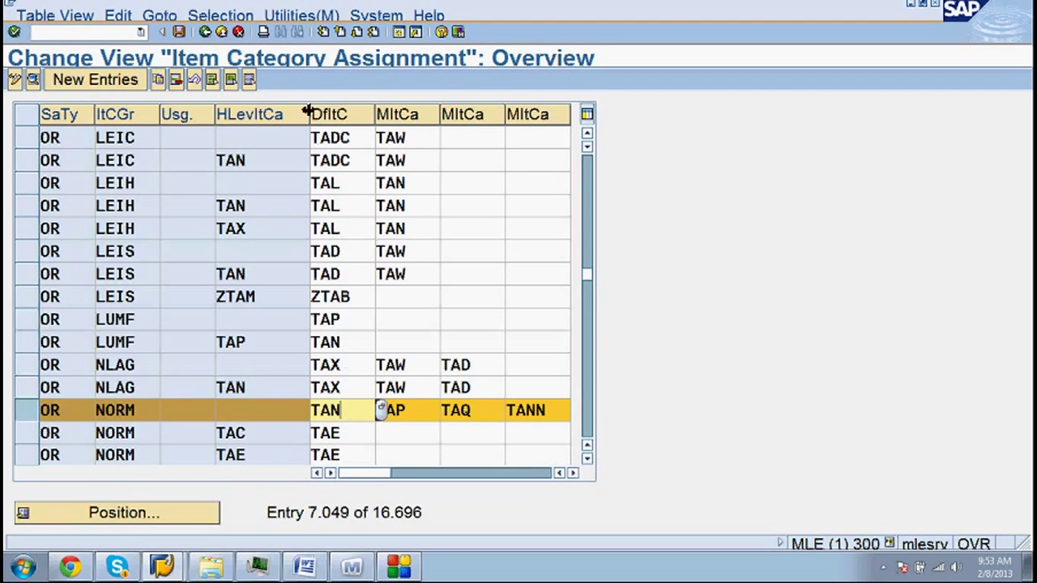
- Return to Display IMG and collapse Sales Document Item, Sales Documents and Sales, leaving Sales and Distribution's top-level areas
click(204, 32)
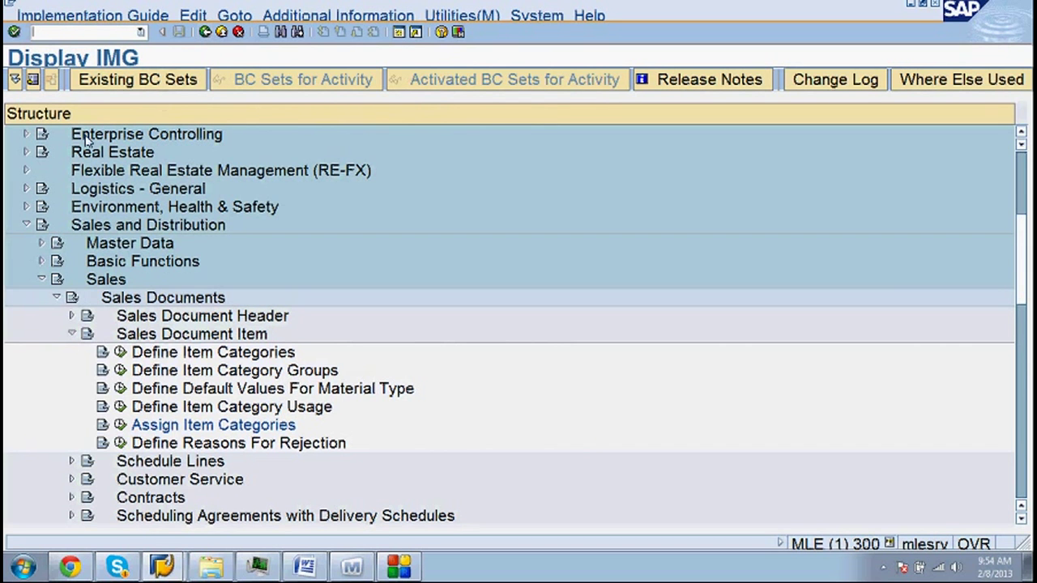
click(72, 334)
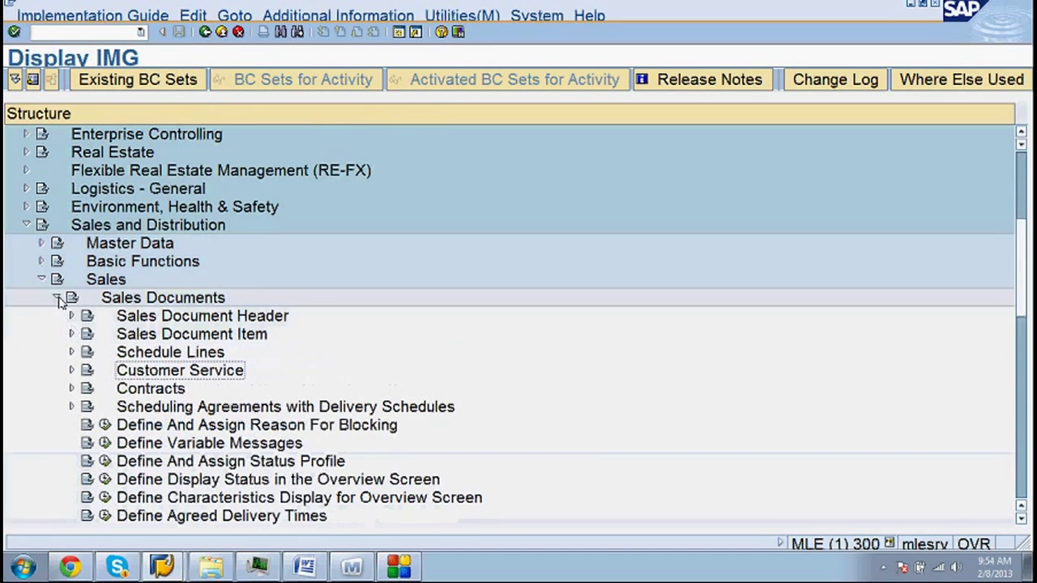
click(57, 298)
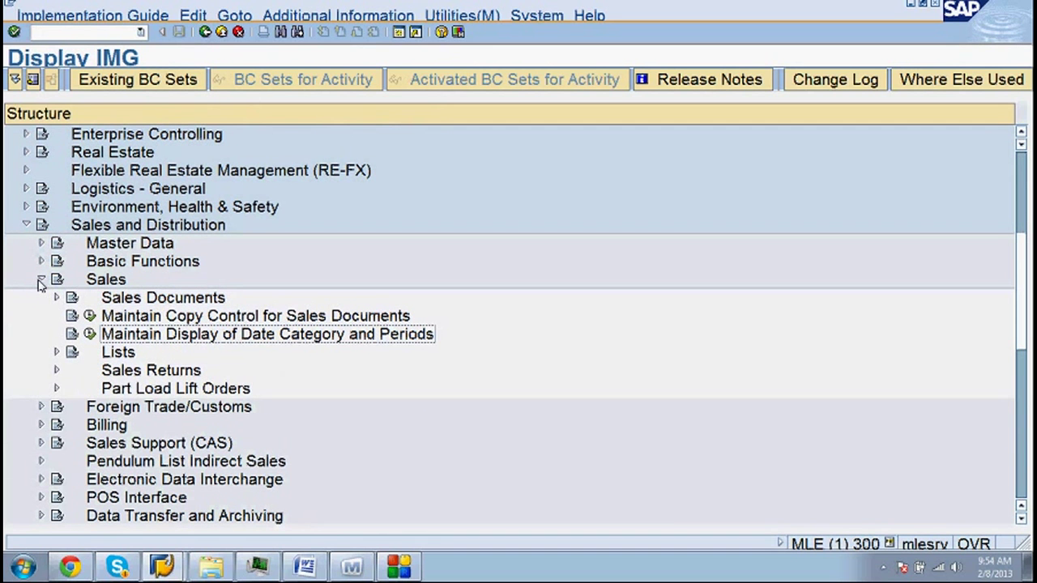
click(41, 280)
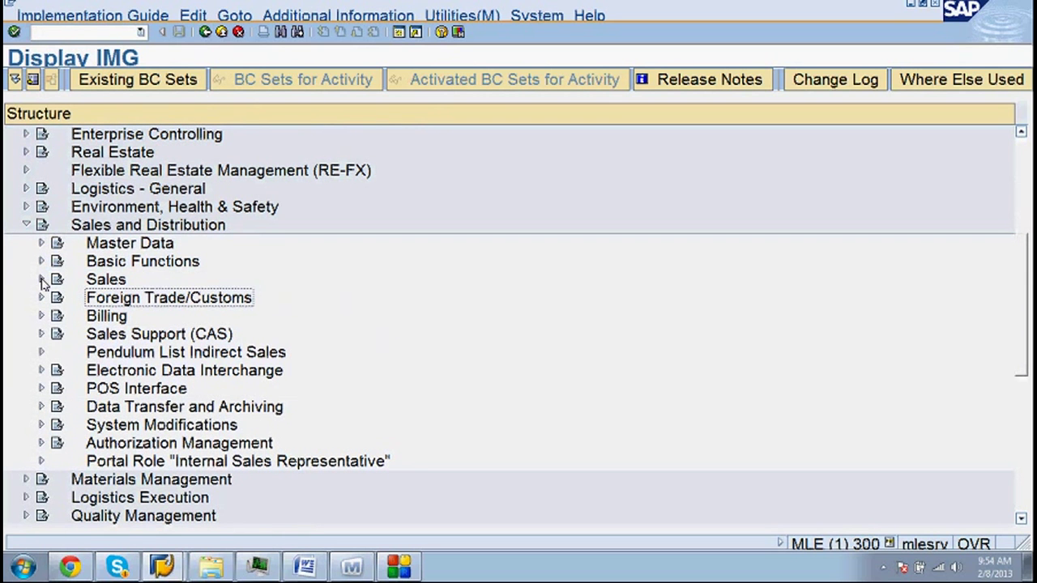
click(25, 225)
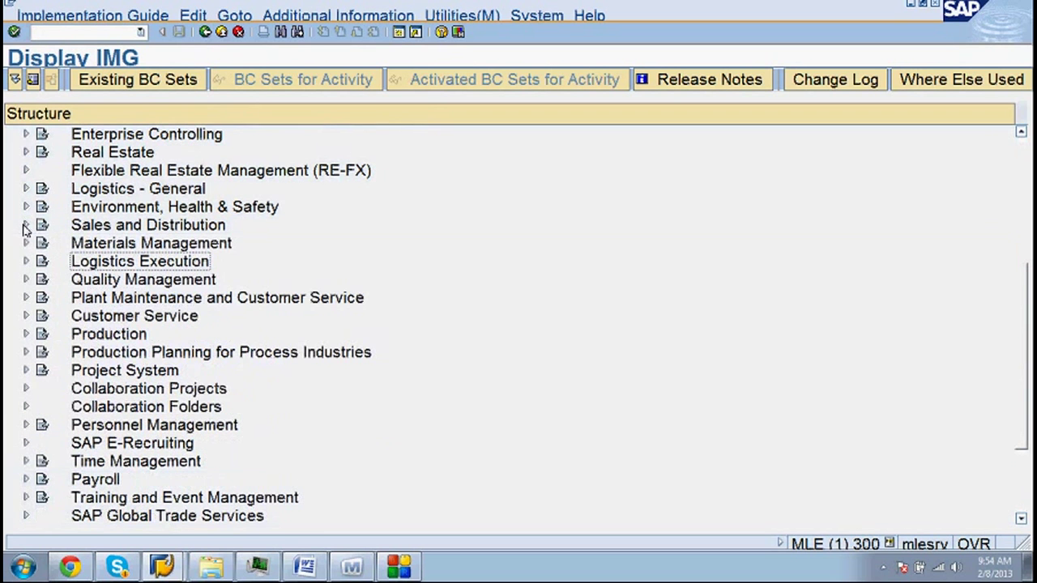
click(25, 225)
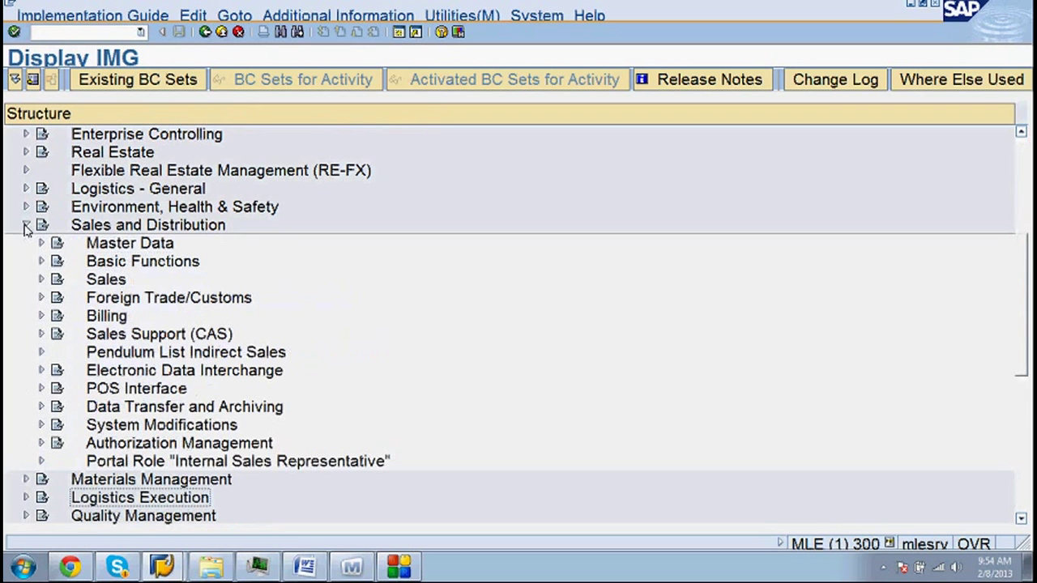
- Open the Basic Functions documentation in the Performance Assistant and refocus the SAP window
click(56, 262)
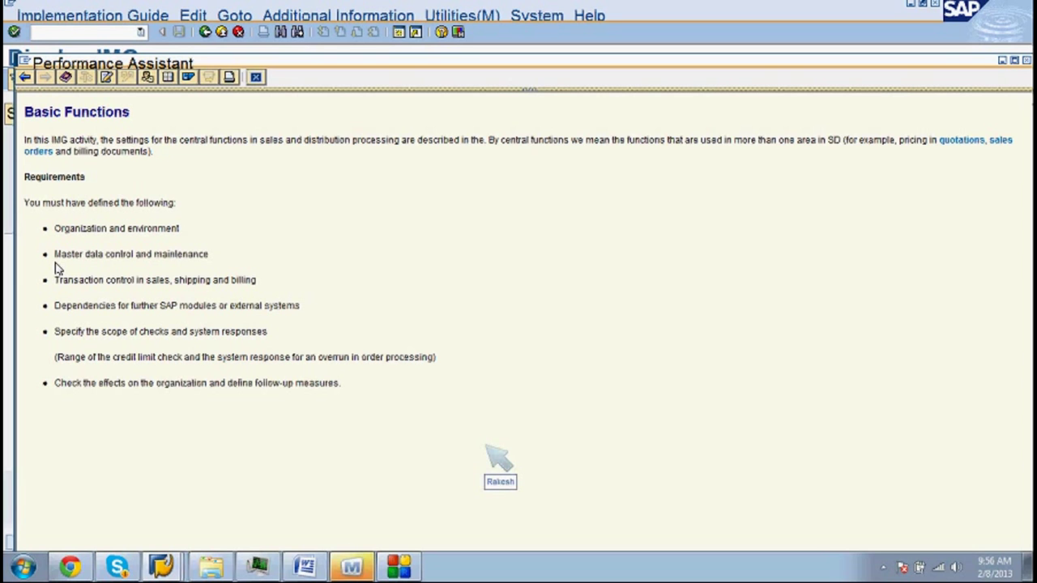
click(345, 567)
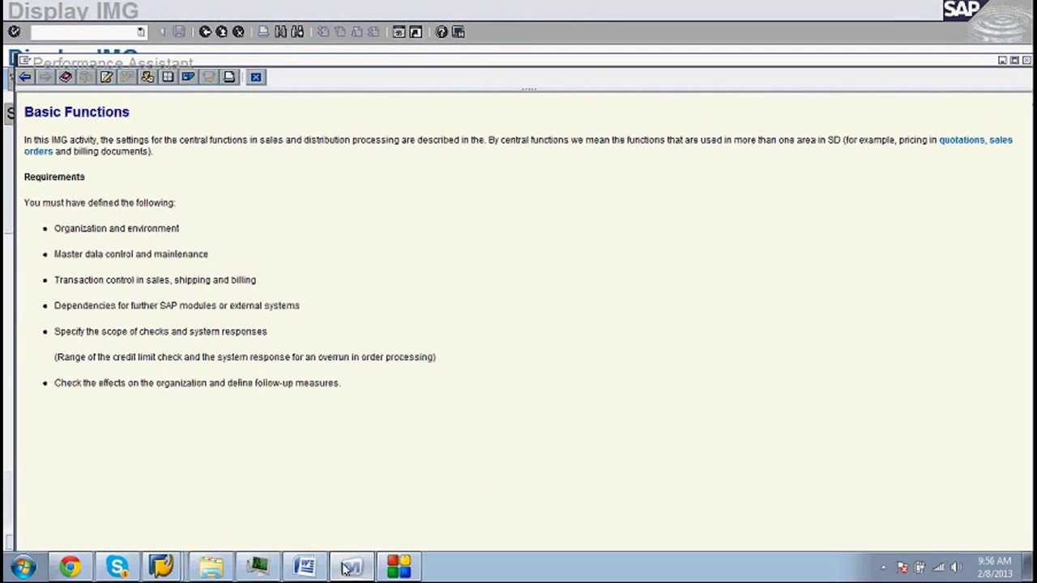
click(136, 21)
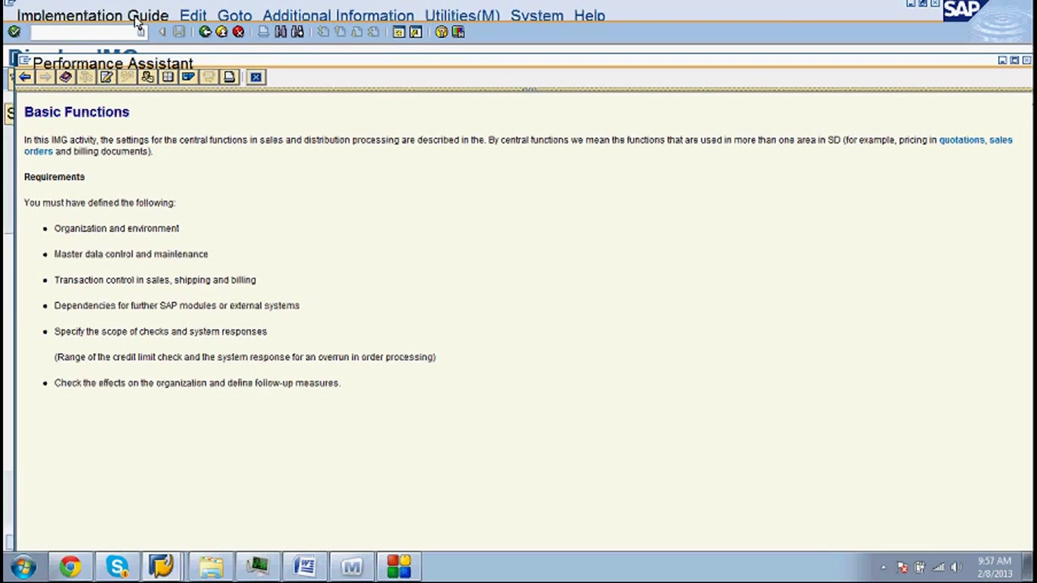
- Close the Basic Functions documentation, expand Basic Functions, and point out the Pricing area
click(255, 78)
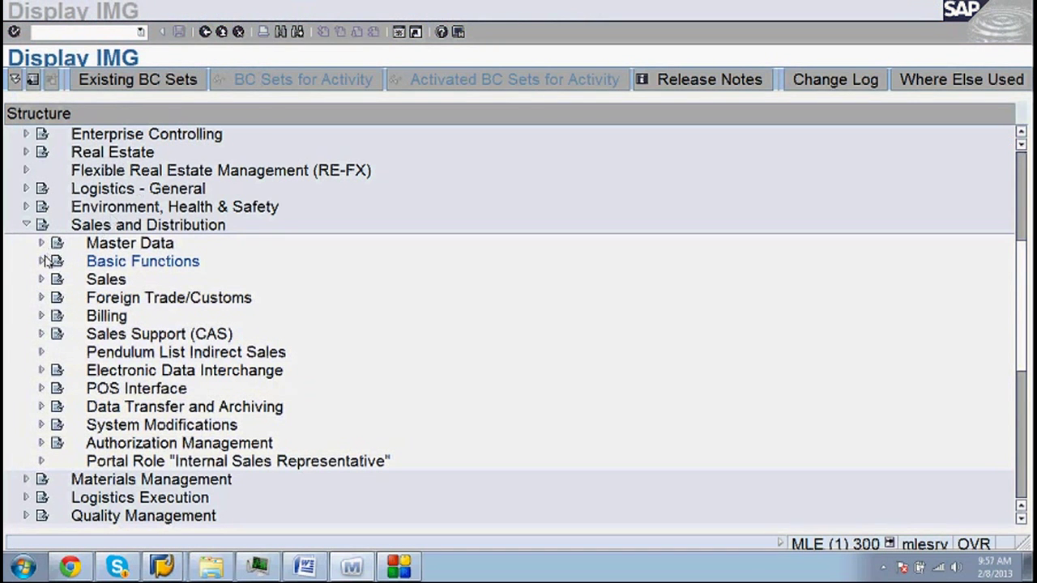
click(43, 263)
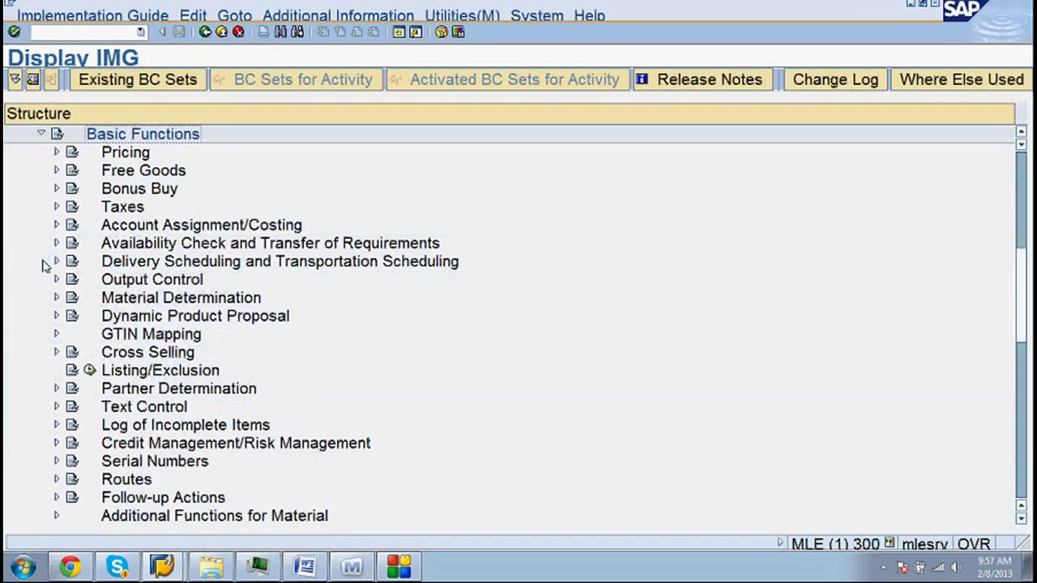
click(129, 157)
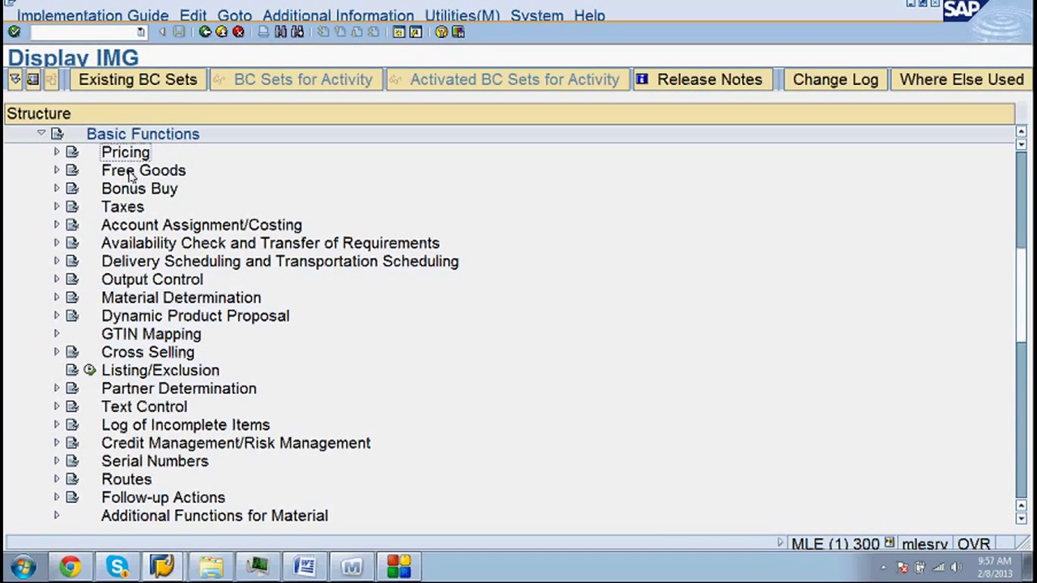
- Point out Free Goods, Taxes and Account Assignment/Costing, briefly expanding and collapsing the latter
click(130, 178)
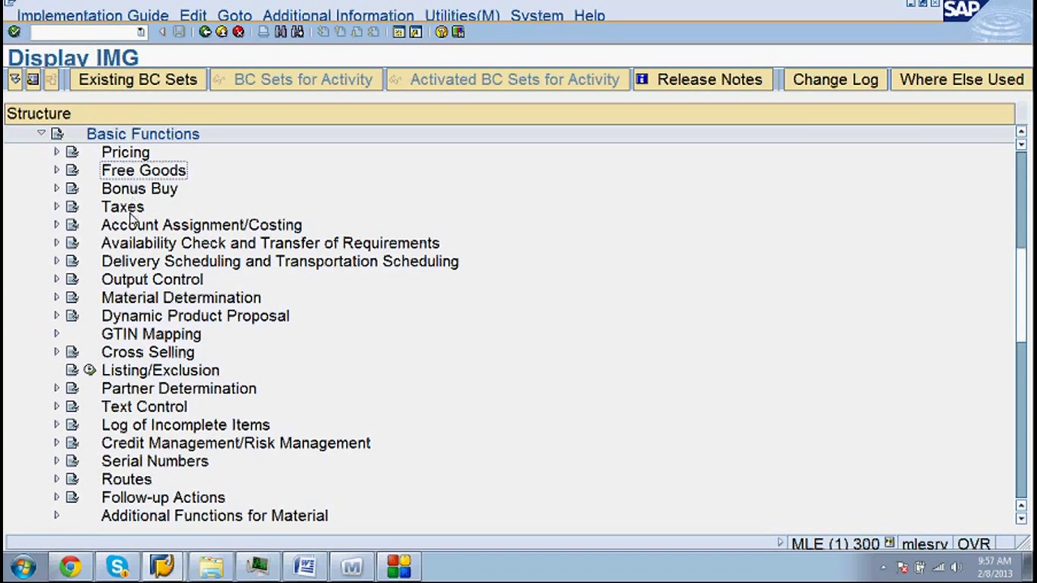
click(130, 212)
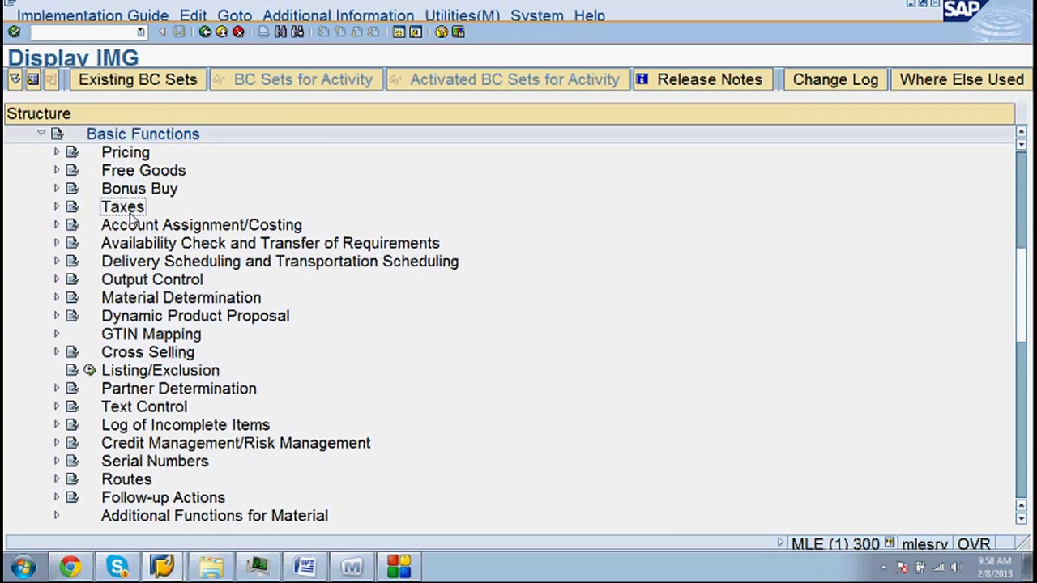
click(139, 232)
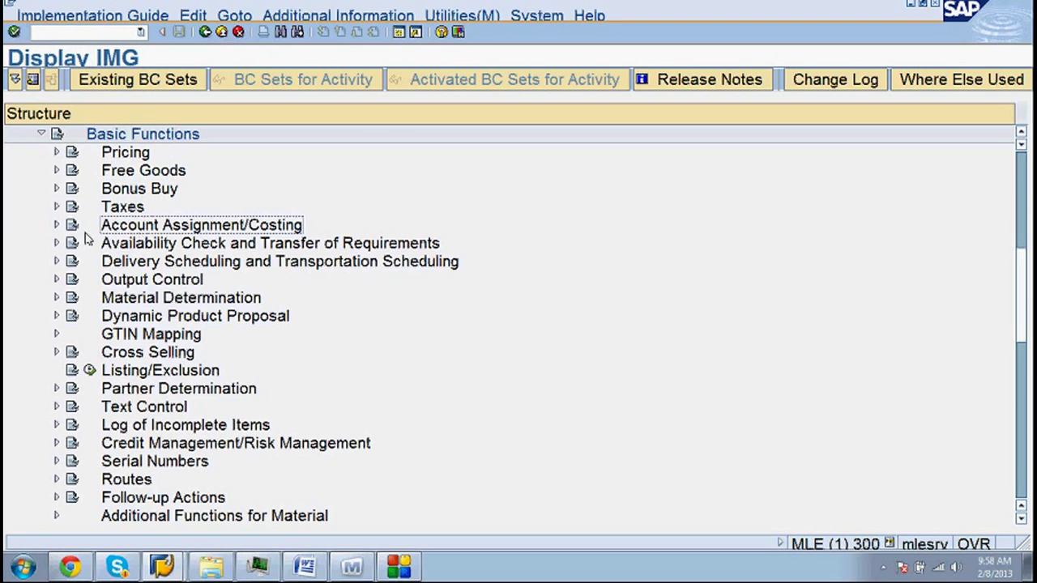
click(56, 227)
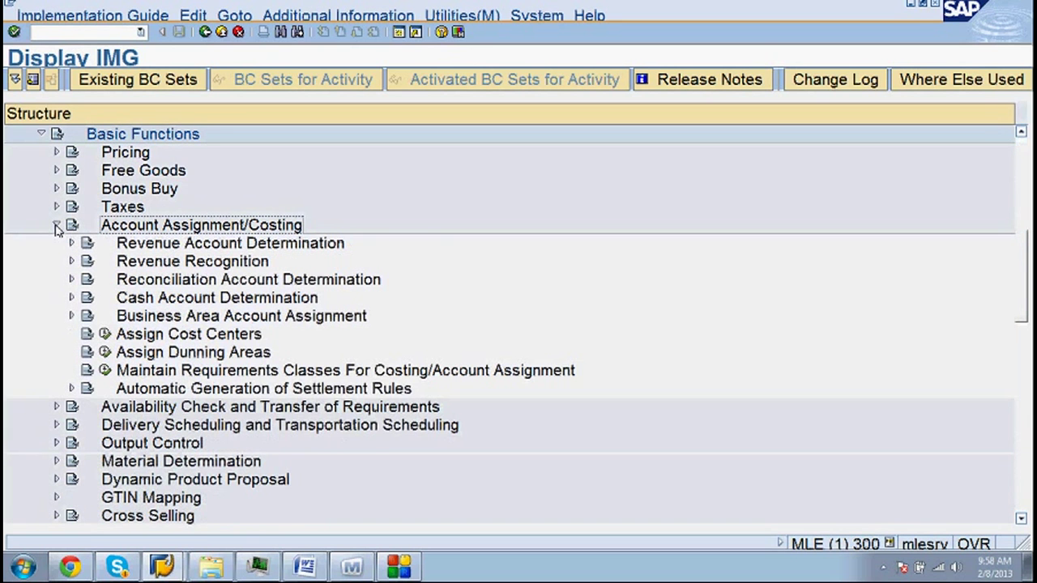
click(56, 227)
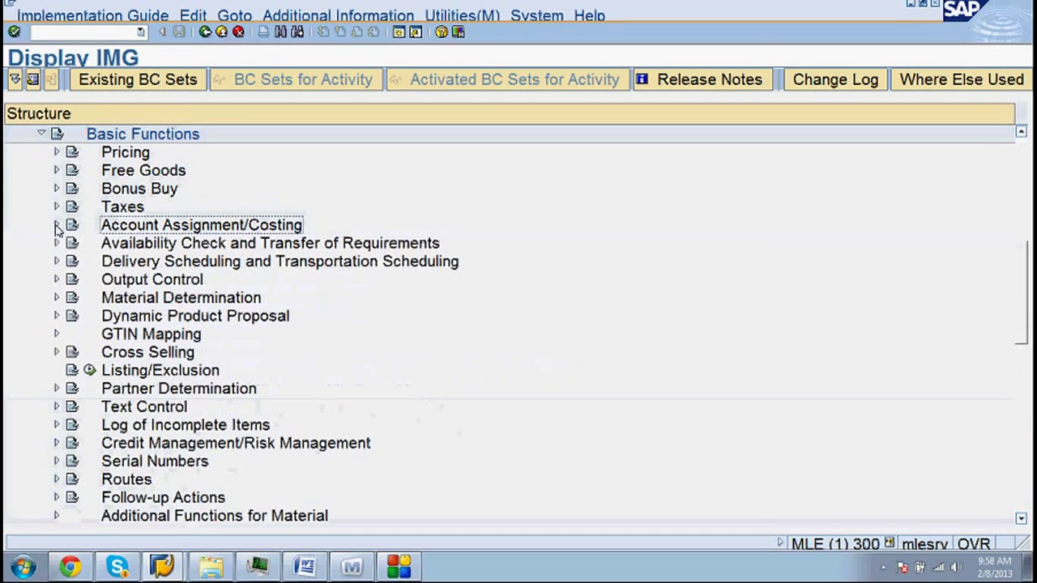
click(114, 246)
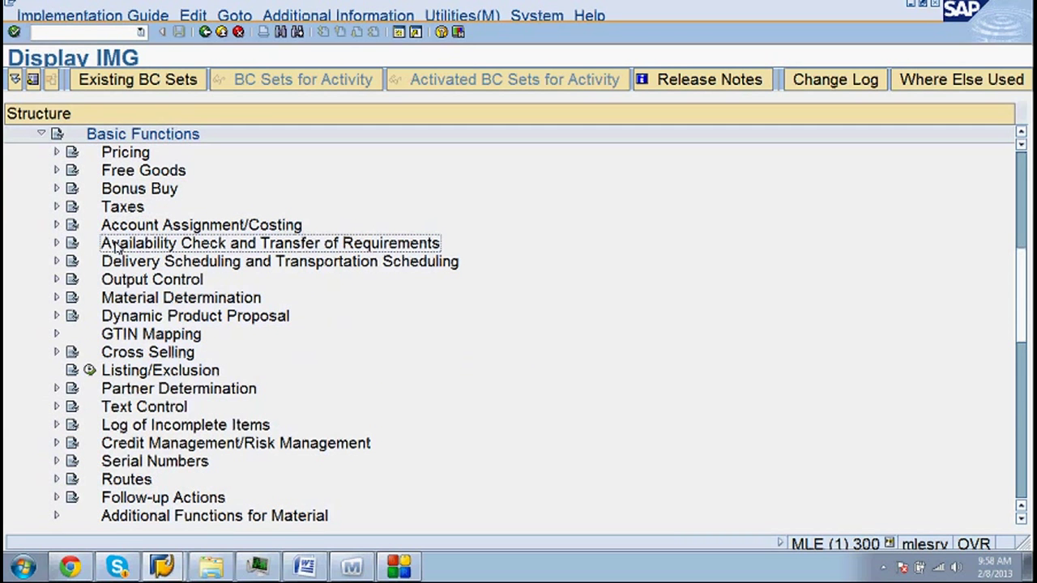
click(129, 285)
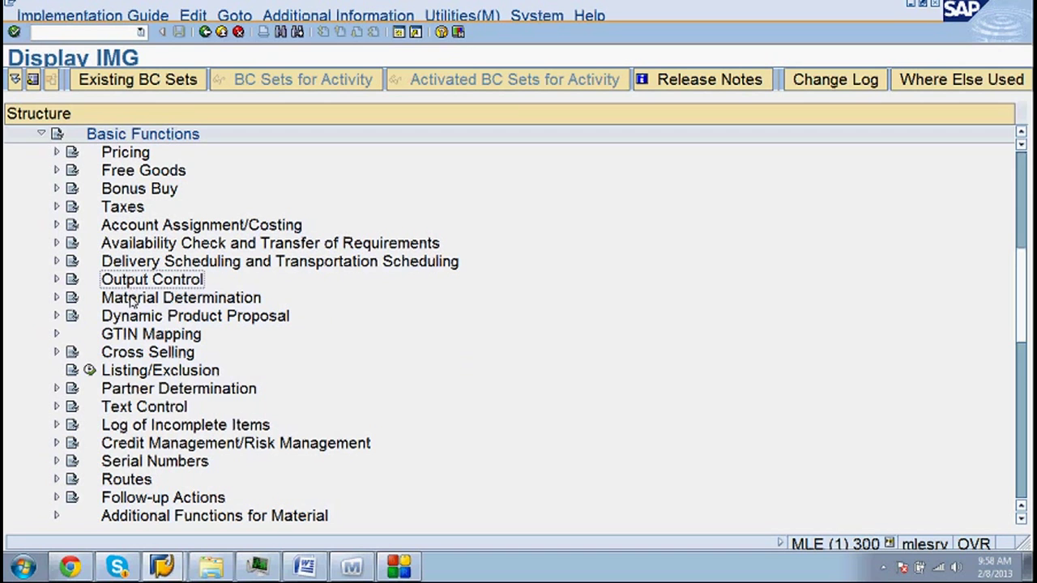
click(134, 302)
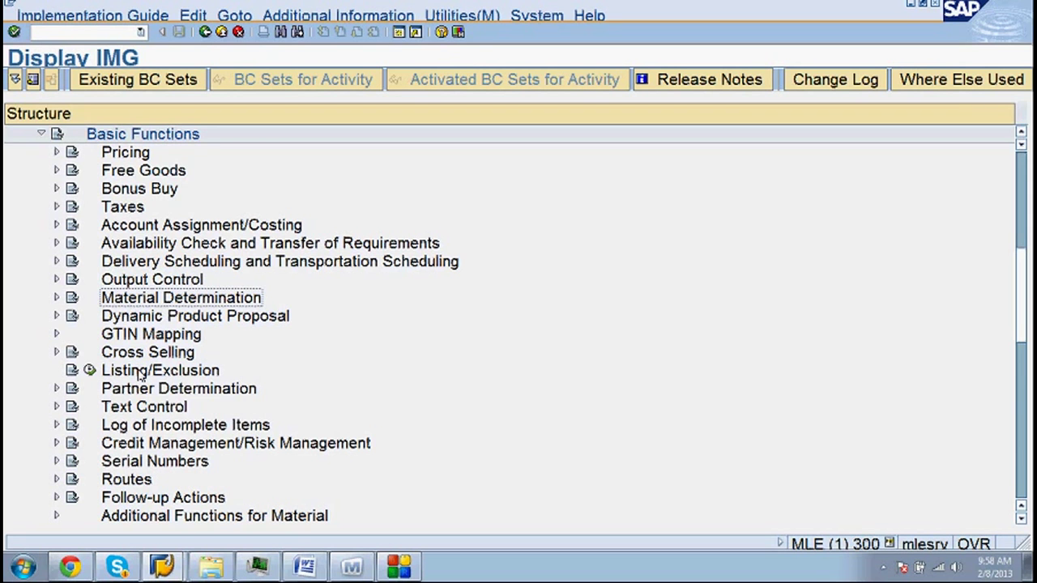
click(141, 372)
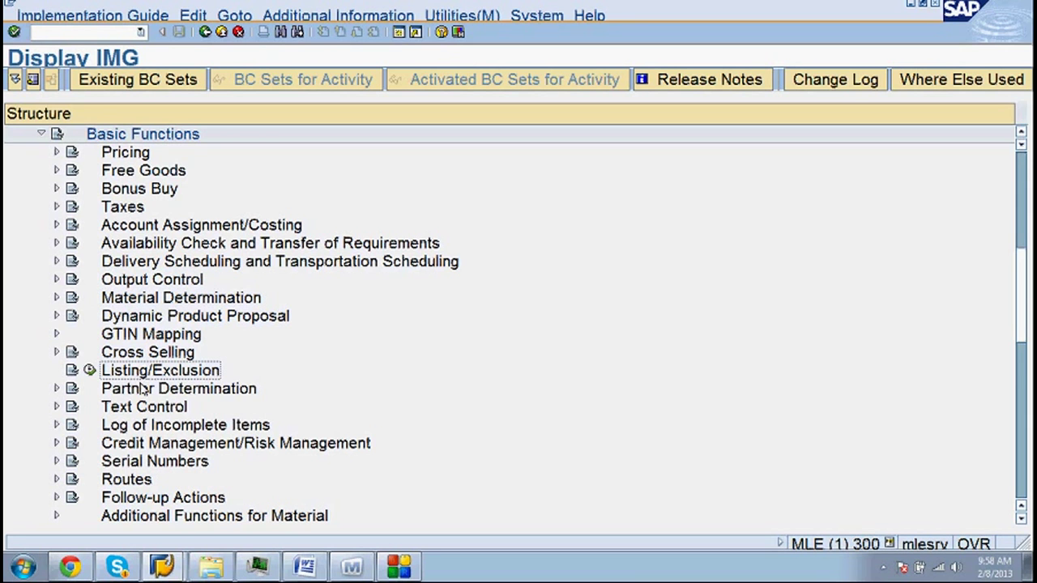
click(144, 392)
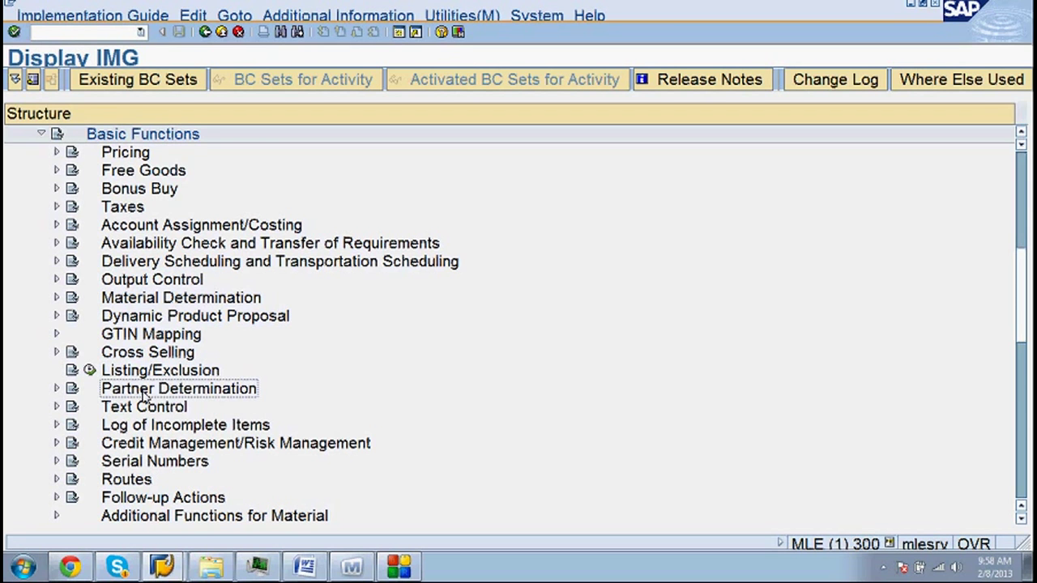
click(147, 413)
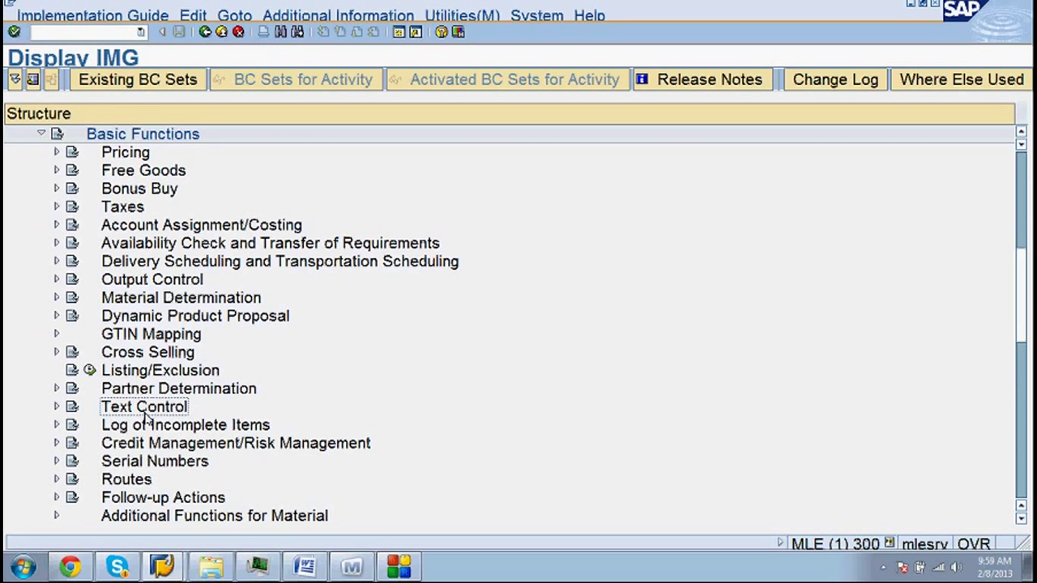
click(130, 484)
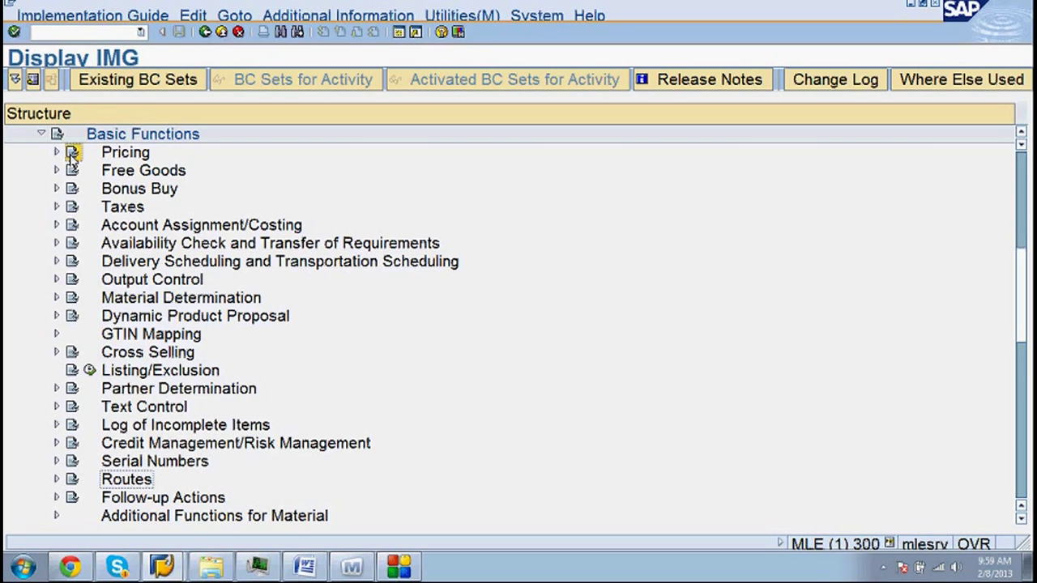
click(72, 154)
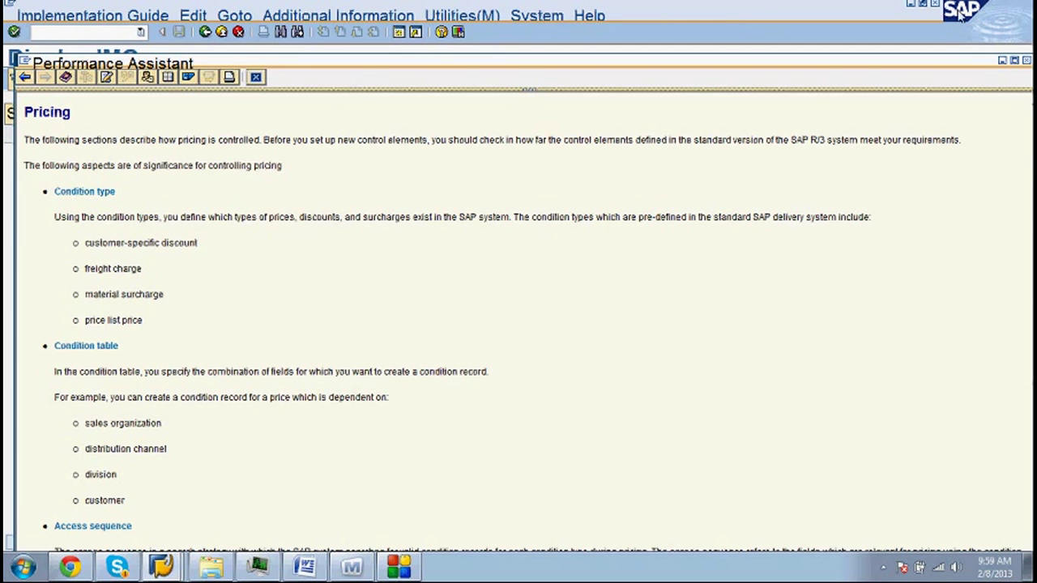
click(1004, 62)
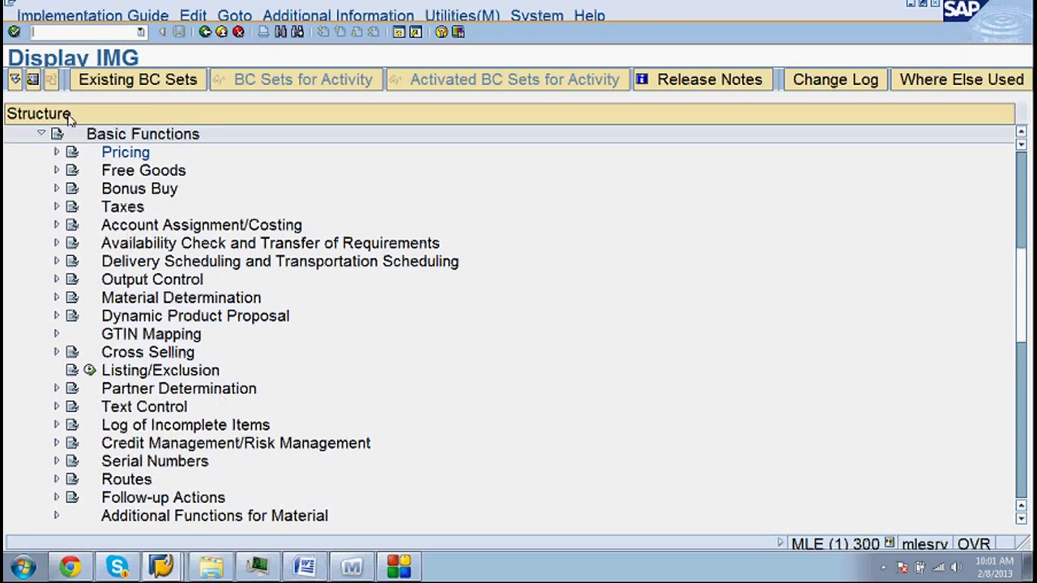
- Reopen the Pricing documentation in the Performance Assistant, then switch to another program
click(71, 154)
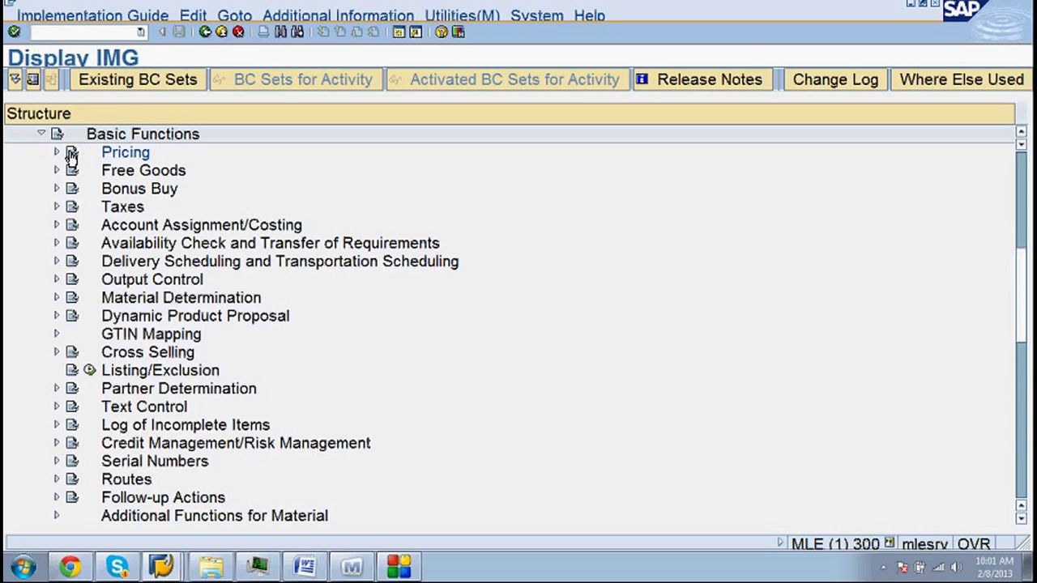
click(169, 567)
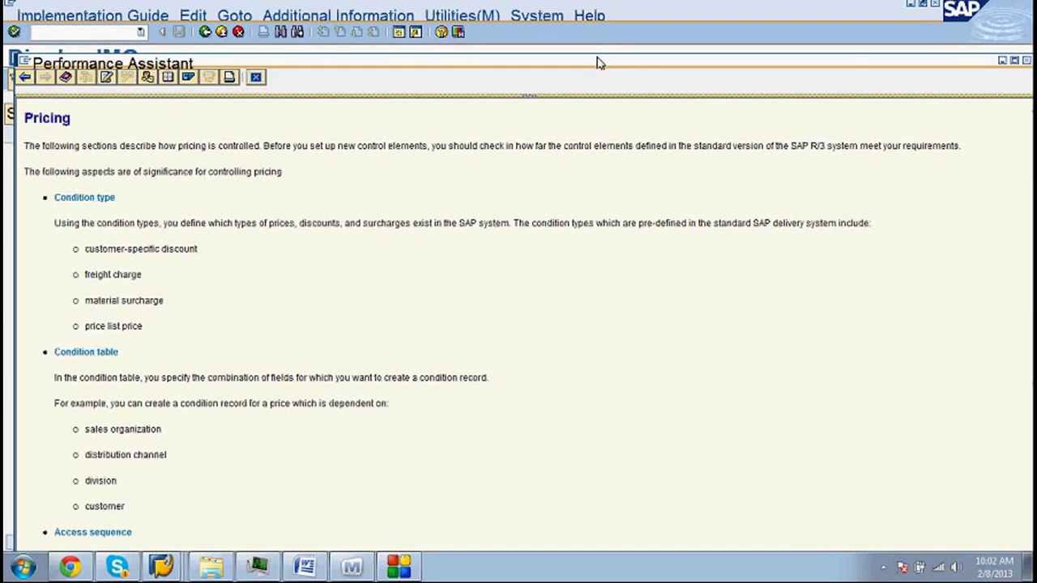
- Close the Pricing help with Escape and reopen it with F1 on the Pricing node
key(Escape)
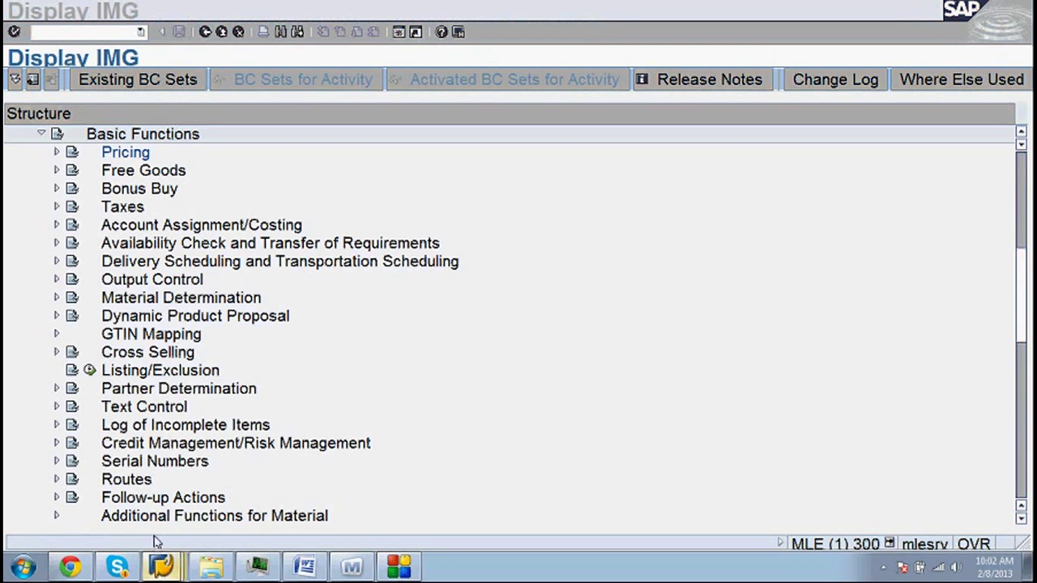
key(F1)
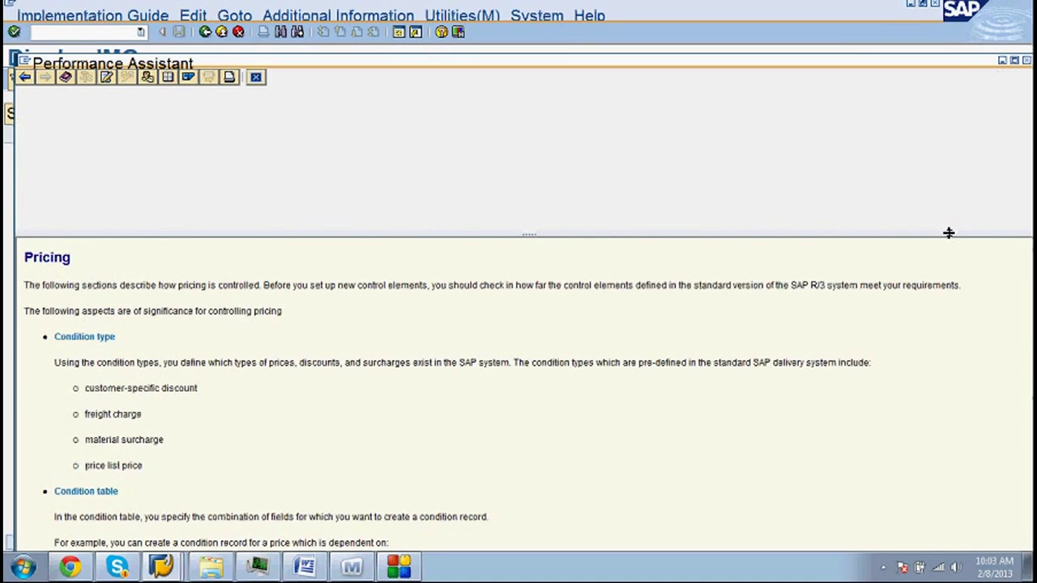
- Remove the empty pane, maximize the help, and read down to the Note and Transport interface sections
drag(948, 233, 947, 71)
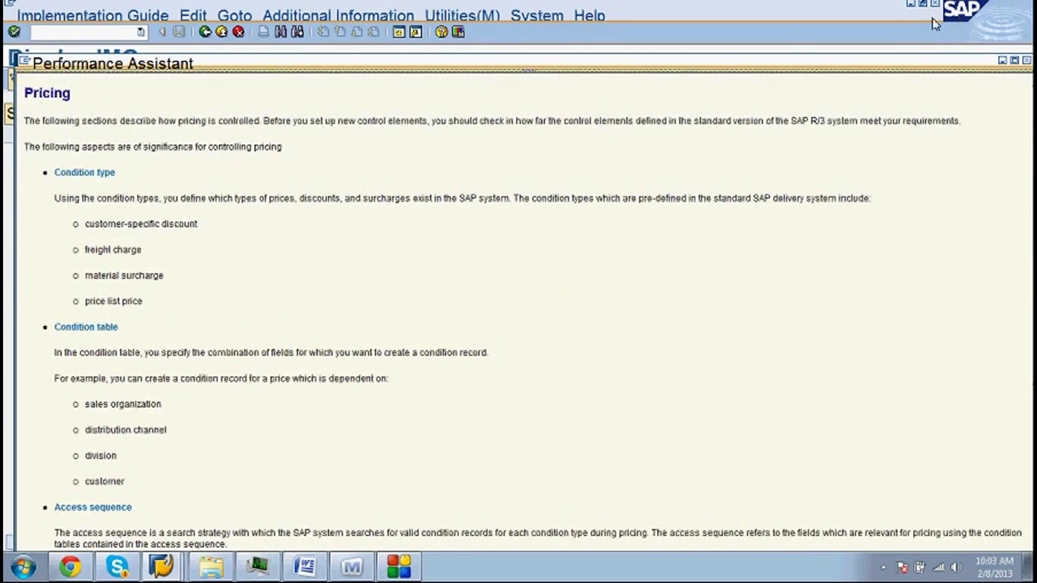
click(1014, 61)
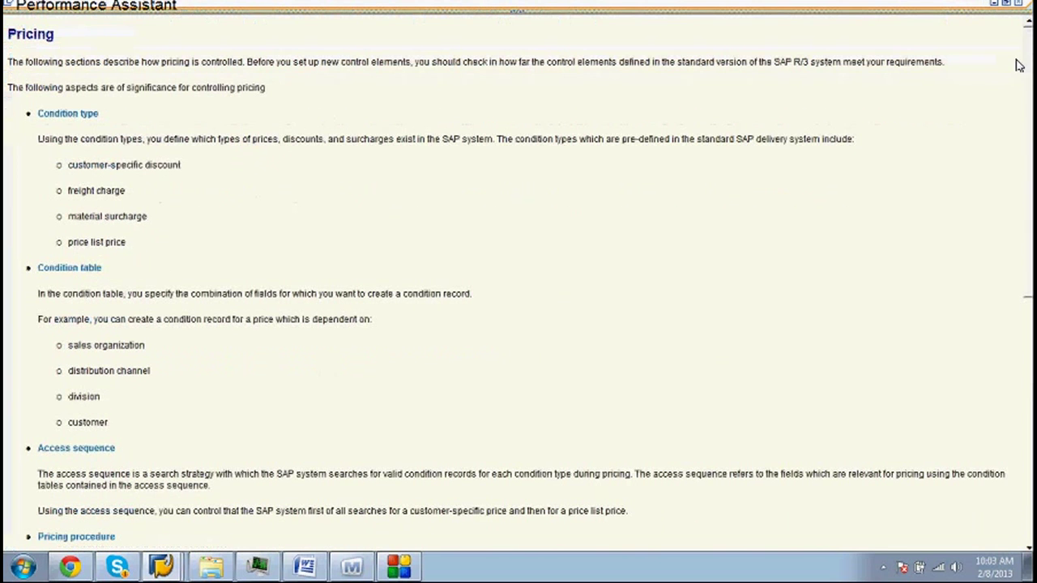
scroll(1016, 252, down, 5)
scroll(1016, 290, down, 2)
scroll(1008, 324, down, 1)
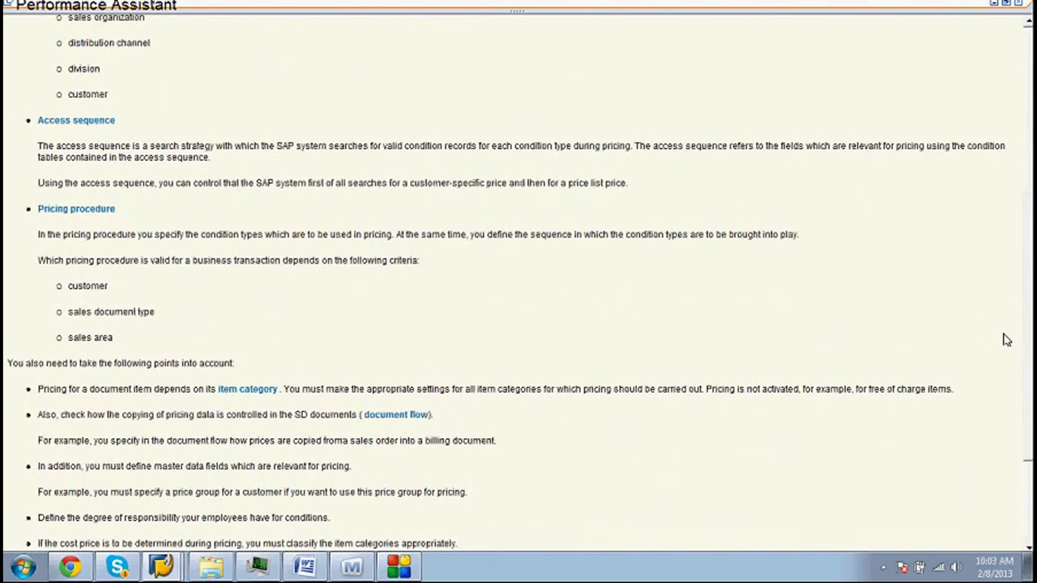
scroll(1000, 357, down, 2)
scroll(995, 388, down, 2)
scroll(988, 413, down, 1)
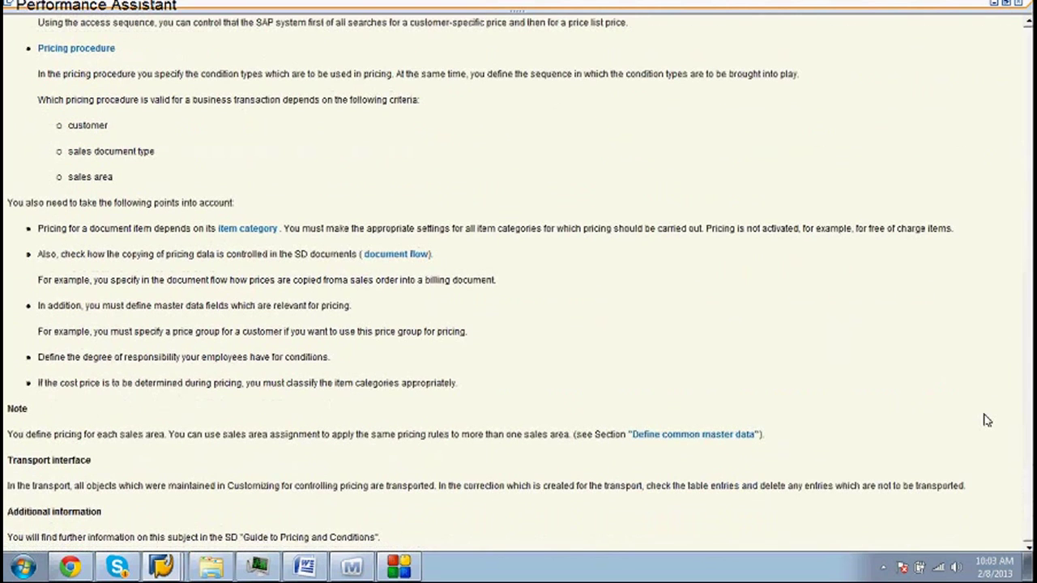